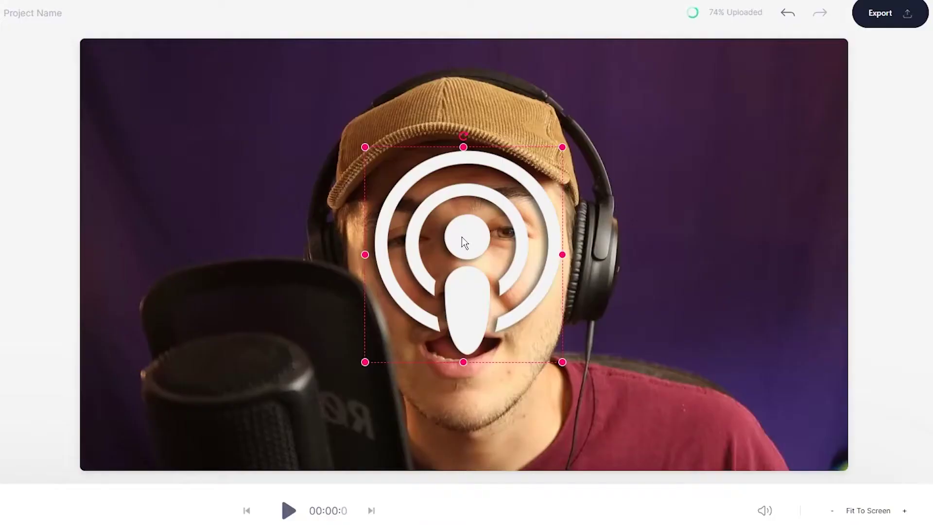
Trim the me cut out clip to start near 00:03.6 and end earlier, then search Google for 'Veed'
{"action": "left_click_drag", "start_coordinate": [463, 240], "coordinate": [169, 129]}
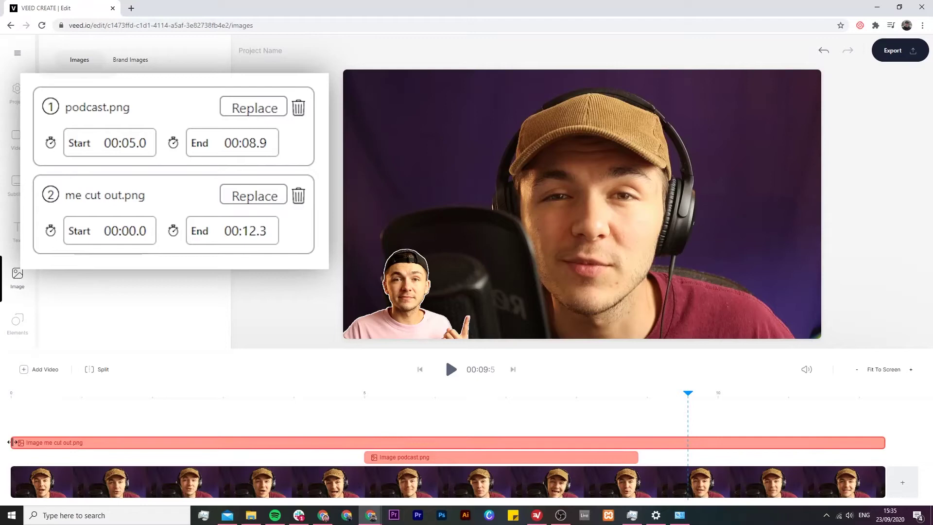
{"action": "left_click_drag", "start_coordinate": [20, 445], "coordinate": [269, 444]}
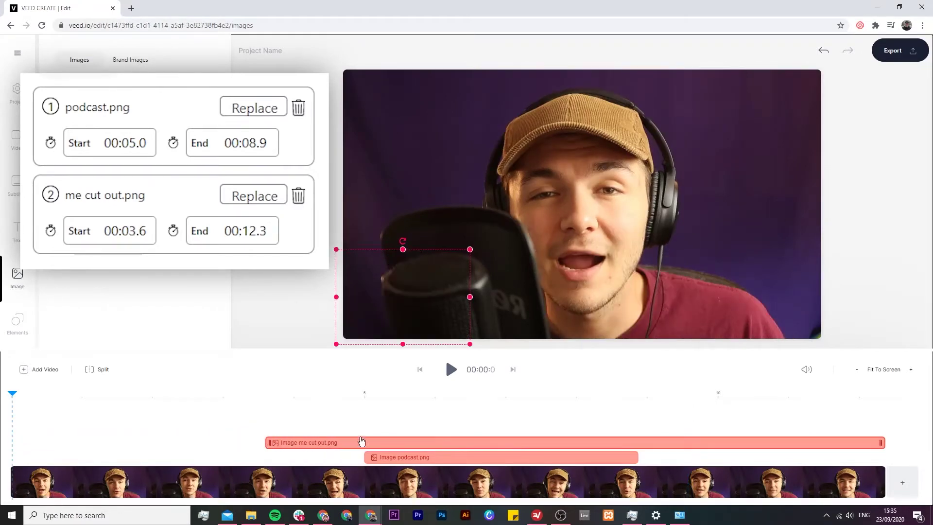
{"action": "left_click_drag", "start_coordinate": [881, 443], "coordinate": [642, 444]}
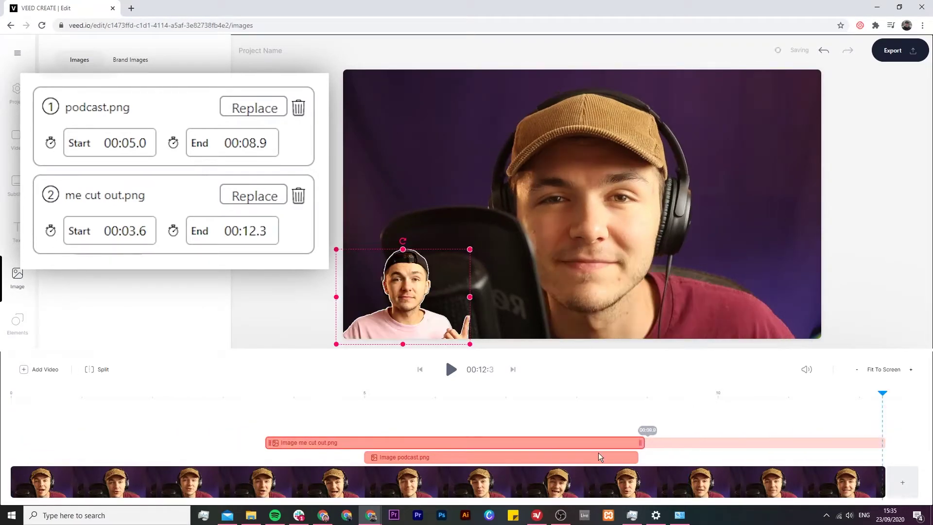
{"action": "type", "text": "V"}
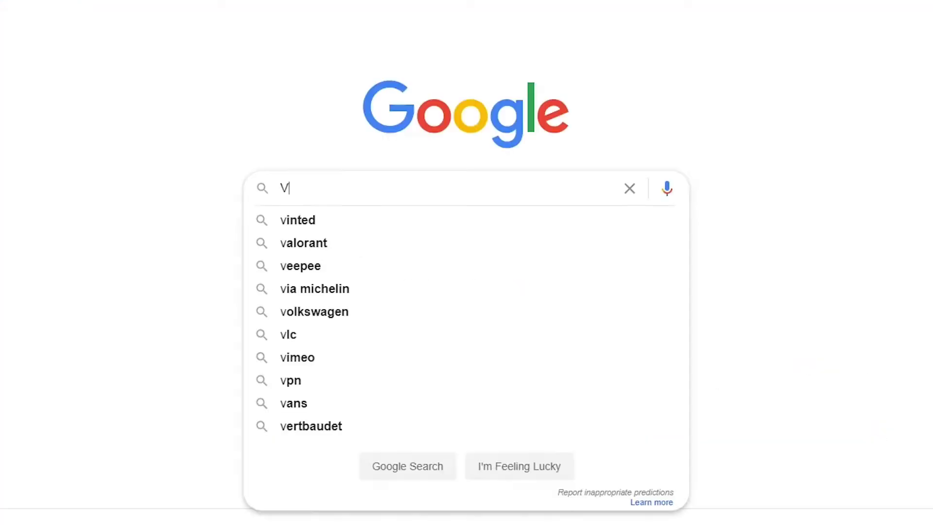
{"action": "type", "text": "eed"}
{"action": "key", "text": "Return"}
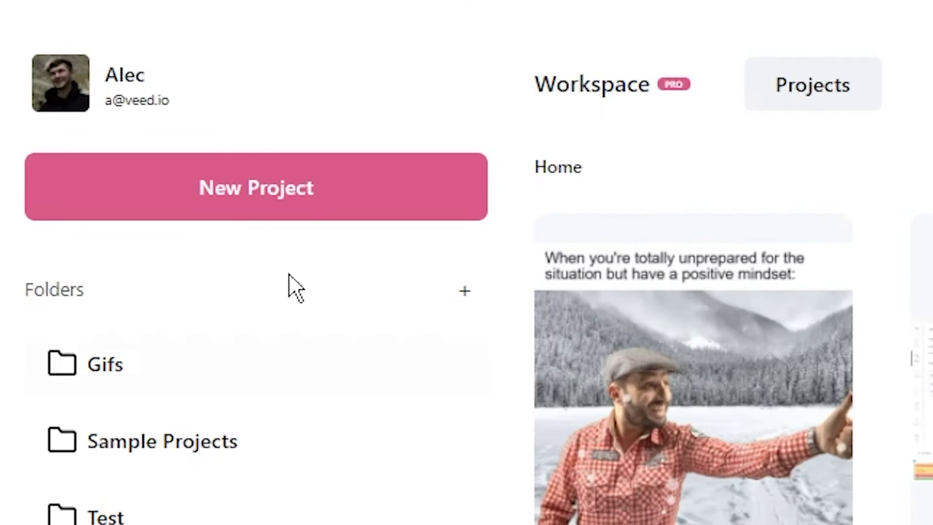
Create a new project and upload Podcast Video.mp4 as its main video
{"action": "left_click", "coordinate": [291, 205]}
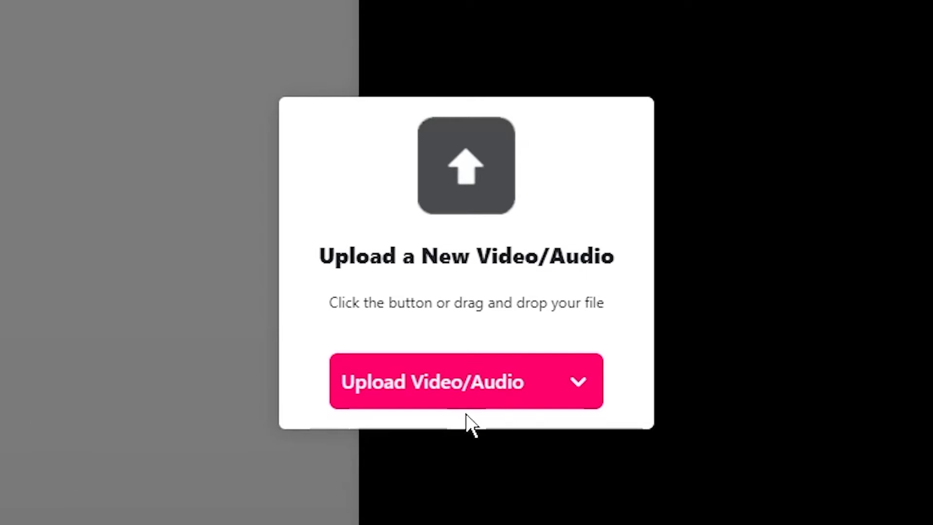
{"action": "left_click", "coordinate": [413, 386]}
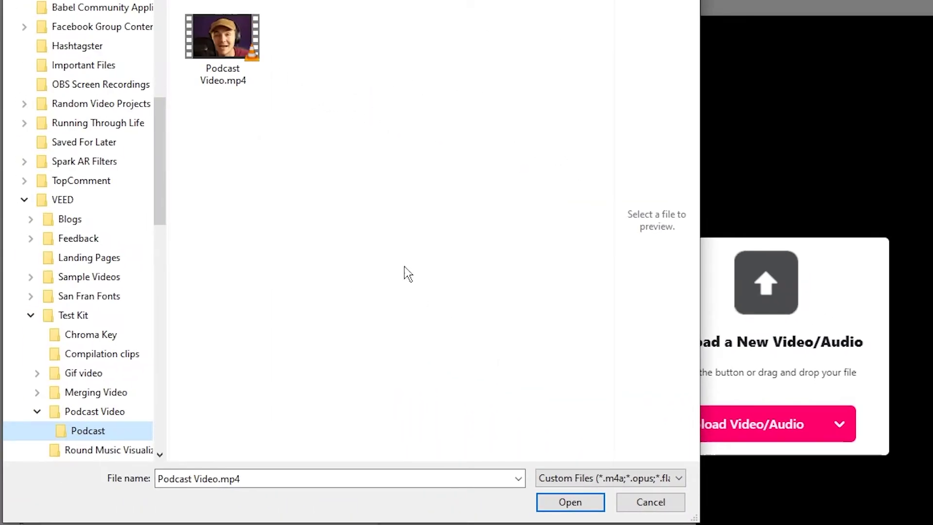
{"action": "left_click", "coordinate": [223, 36]}
{"action": "left_click", "coordinate": [570, 502]}
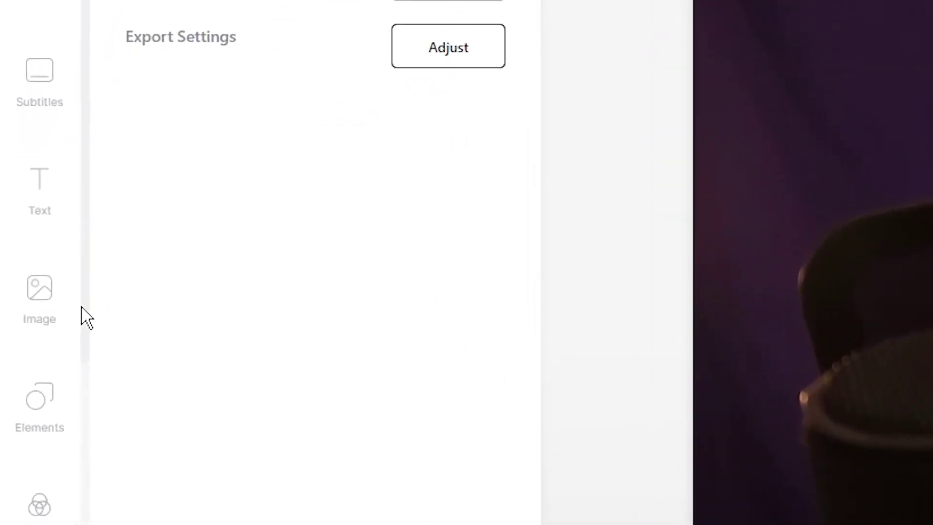
Add podcast.png as an image overlay on the video
{"action": "left_click", "coordinate": [42, 297]}
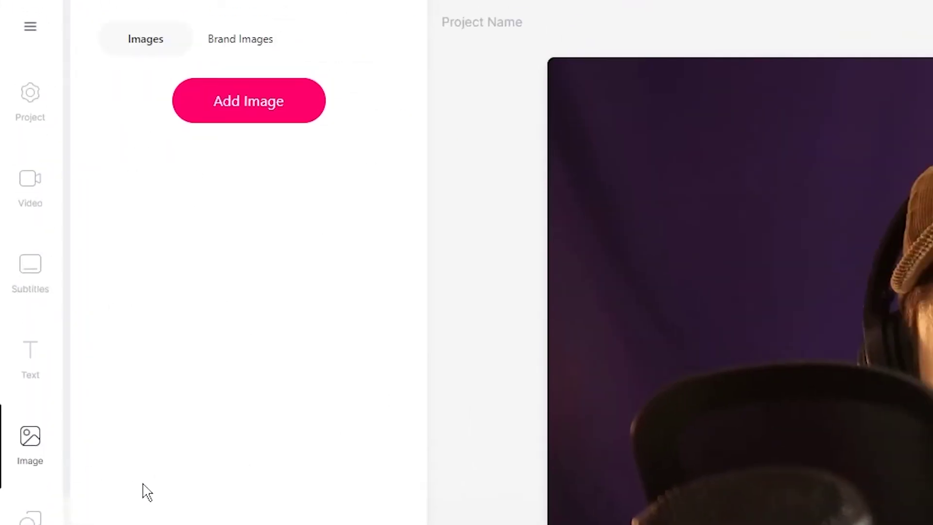
{"action": "left_click", "coordinate": [193, 106]}
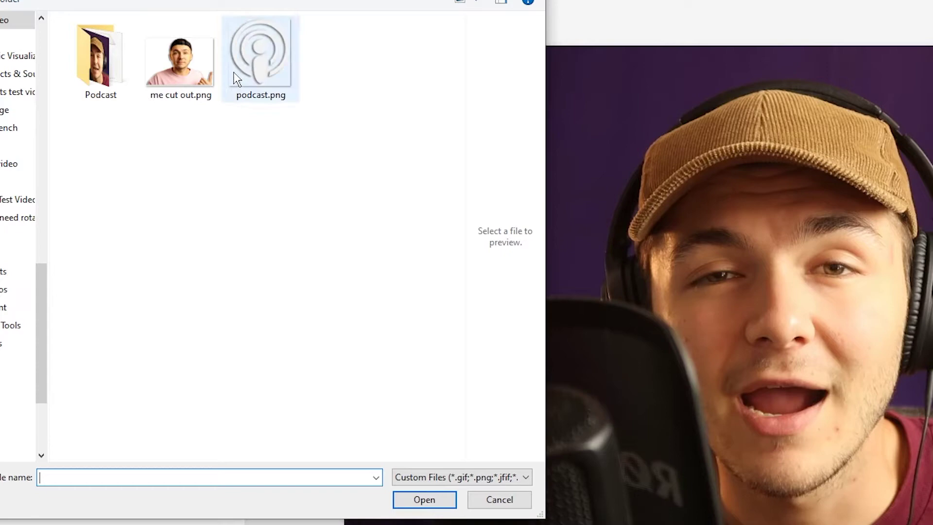
{"action": "left_click", "coordinate": [254, 64]}
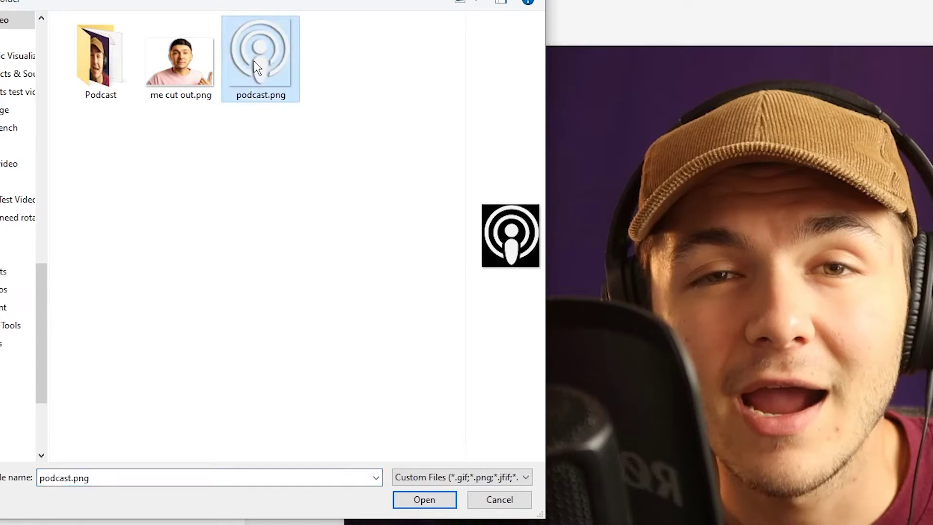
{"action": "left_click", "coordinate": [418, 500]}
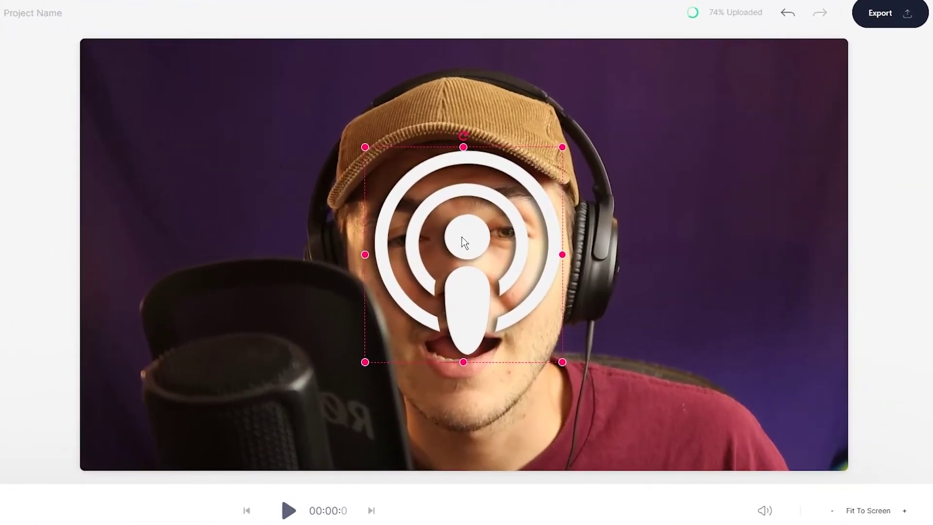
Drag the podcast logo into the video's top-left corner and try rotating it
{"action": "left_click_drag", "start_coordinate": [462, 237], "coordinate": [267, 183]}
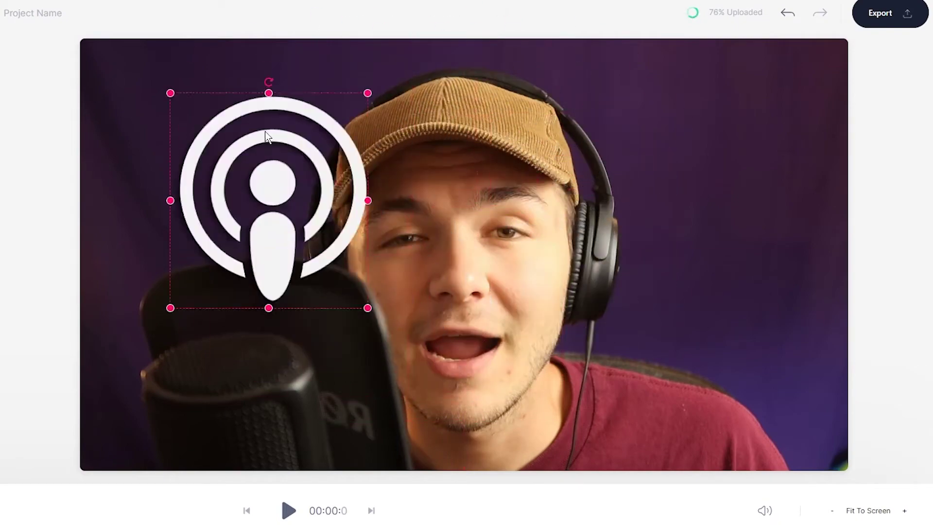
{"action": "left_click_drag", "start_coordinate": [267, 137], "coordinate": [204, 206]}
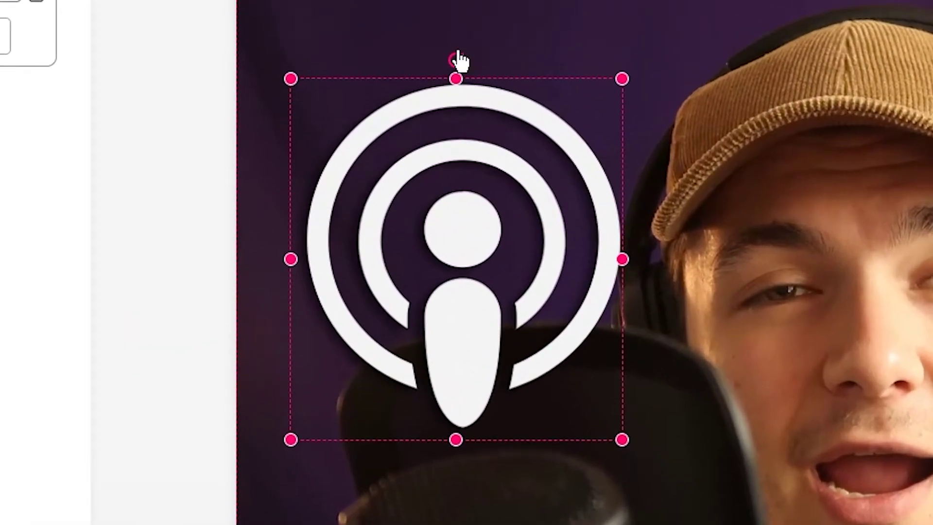
{"action": "mouse_move", "coordinate": [457, 61]}
{"action": "left_mouse_down"}
{"action": "mouse_move", "coordinate": [566, 187]}
{"action": "mouse_move", "coordinate": [486, 64]}
{"action": "mouse_move", "coordinate": [454, 58]}
{"action": "left_mouse_up"}
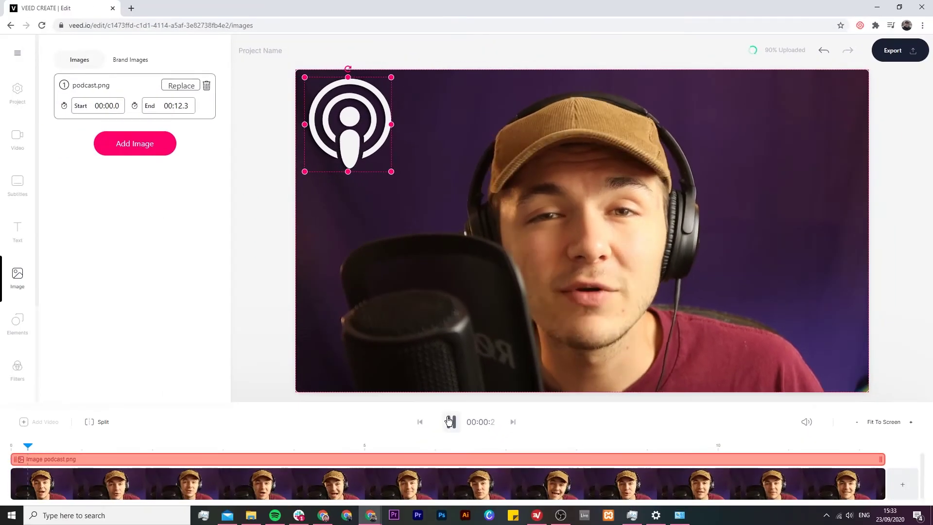
{"action": "left_click", "coordinate": [450, 422]}
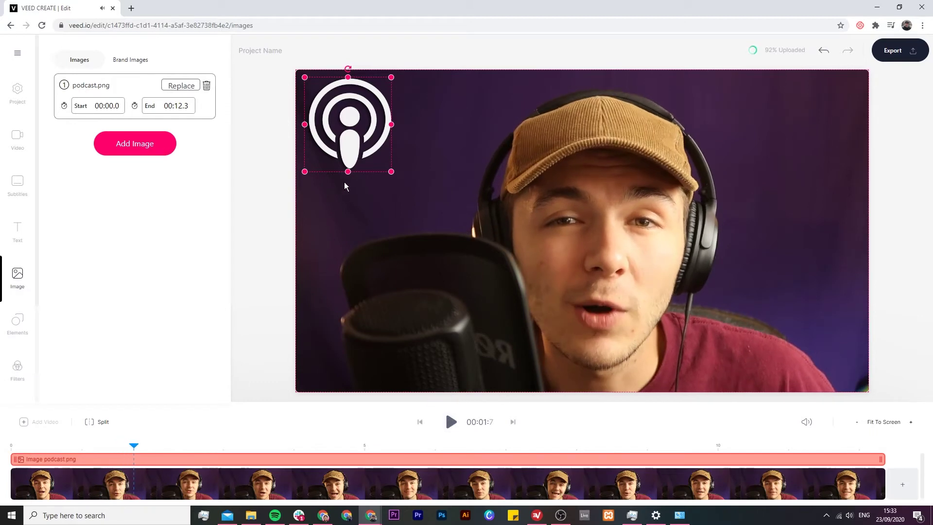
Deselect the logo and play the video to check its placement
{"action": "left_click", "coordinate": [262, 275]}
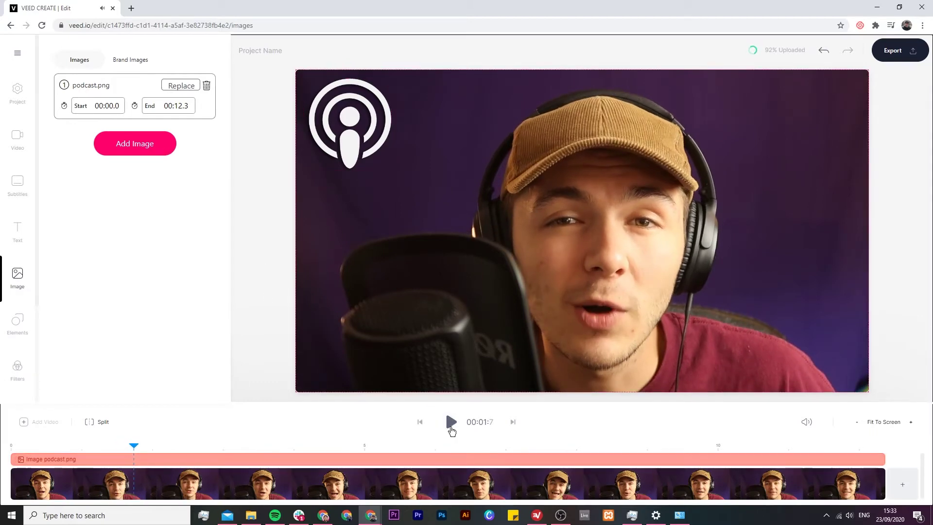
{"action": "left_click", "coordinate": [452, 424]}
Add me cut out.png as a second overlay and move it to the bottom-left corner
{"action": "left_click", "coordinate": [451, 423]}
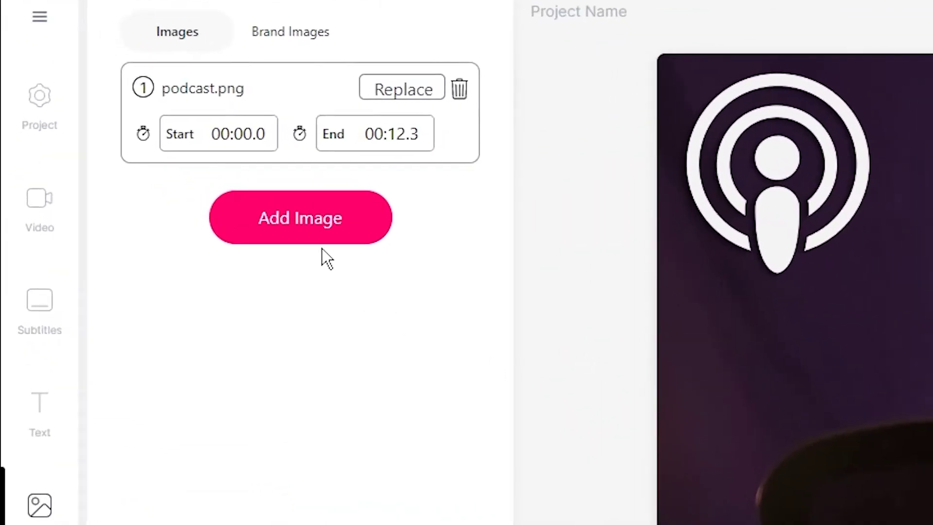
{"action": "left_click", "coordinate": [303, 237]}
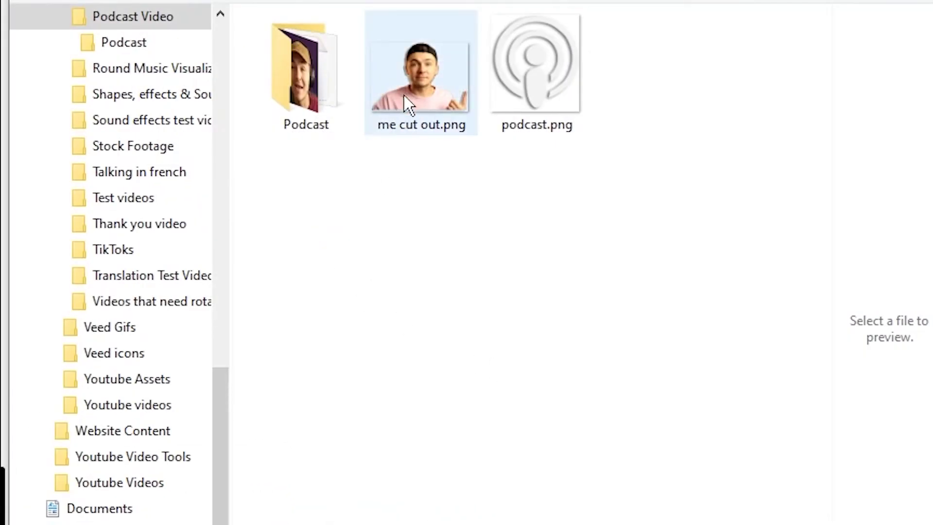
{"action": "left_click", "coordinate": [408, 103]}
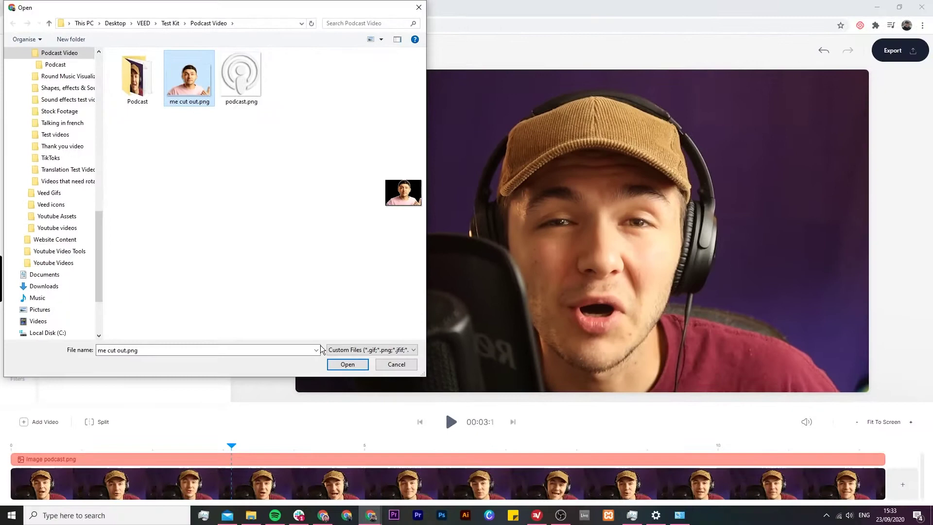
{"action": "left_click", "coordinate": [342, 362]}
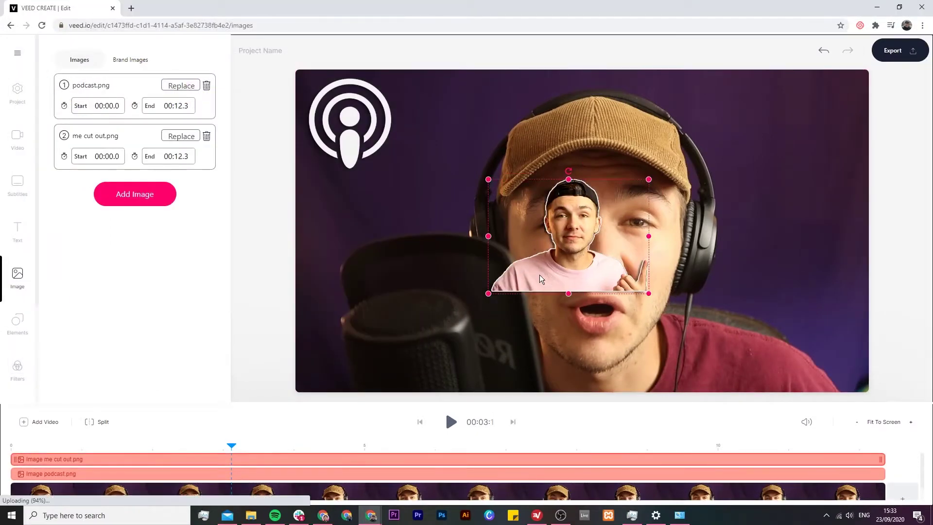
{"action": "left_click_drag", "start_coordinate": [551, 274], "coordinate": [348, 380]}
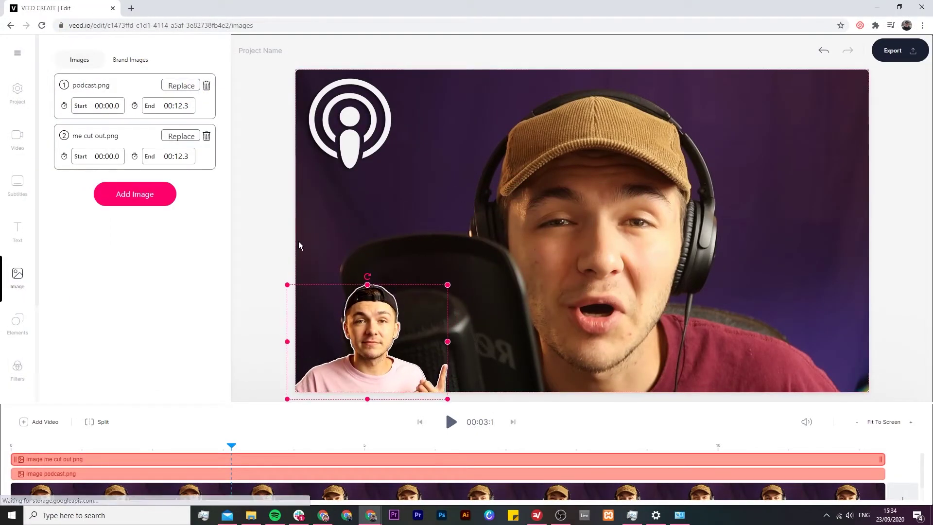
Move the podcast logo down over the microphone and shrink it
{"action": "left_click", "coordinate": [313, 175]}
{"action": "left_click", "coordinate": [352, 131]}
{"action": "left_click_drag", "start_coordinate": [353, 131], "coordinate": [454, 310]}
{"action": "left_click_drag", "start_coordinate": [406, 258], "coordinate": [449, 323]}
Shorten the podcast.png overlay so it ends at 00:04.3
{"action": "left_click", "coordinate": [252, 209]}
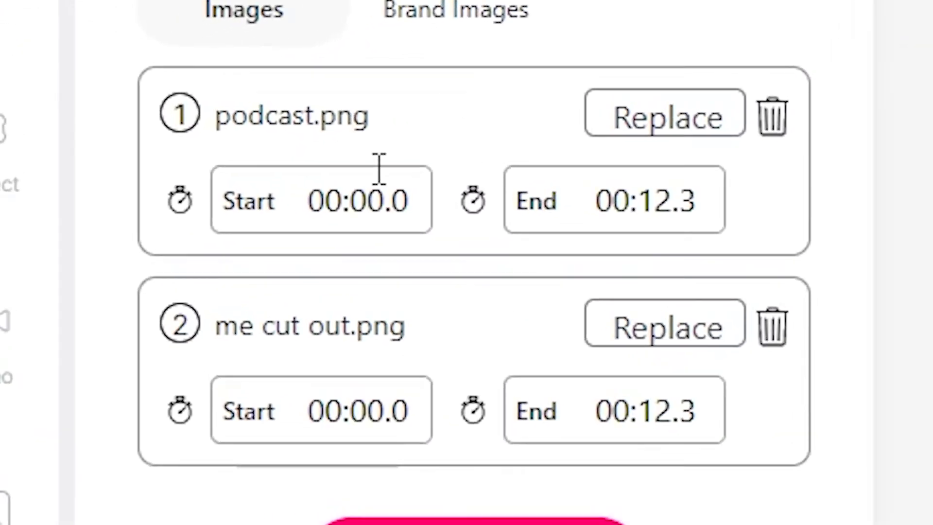
{"action": "left_click_drag", "start_coordinate": [219, 109], "coordinate": [369, 115]}
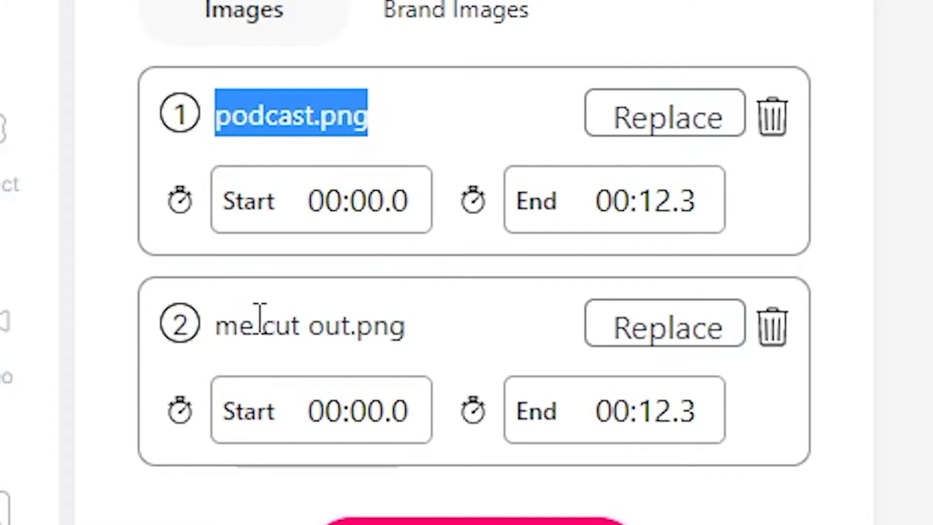
{"action": "left_click_drag", "start_coordinate": [229, 324], "coordinate": [413, 340]}
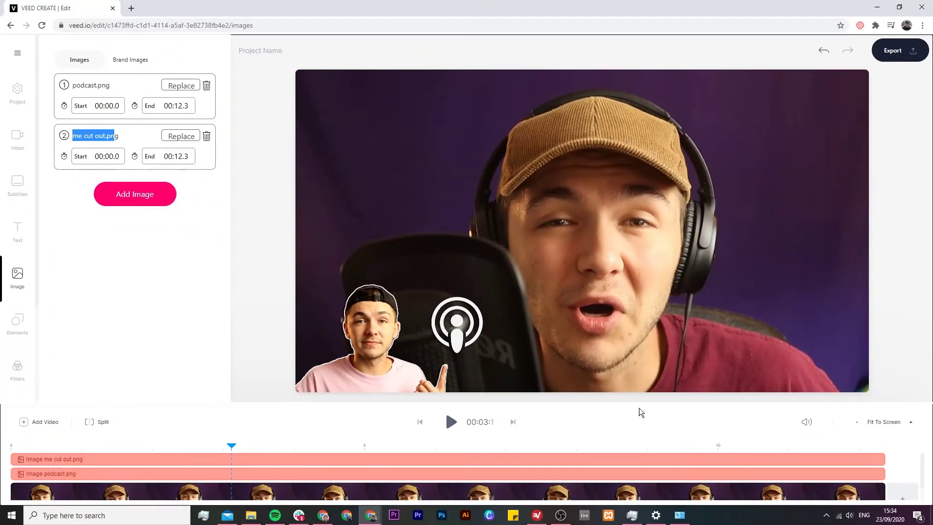
{"action": "left_click", "coordinate": [884, 447]}
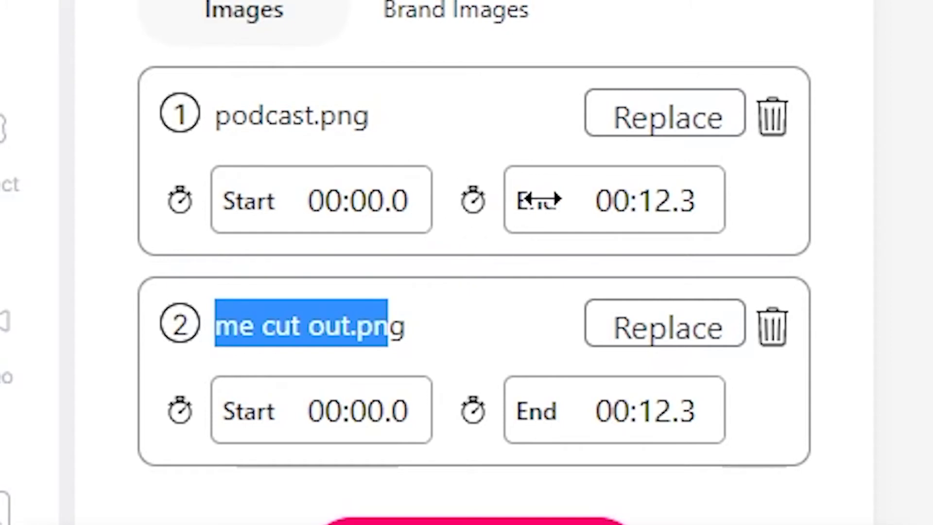
{"action": "left_click_drag", "start_coordinate": [538, 200], "coordinate": [408, 173]}
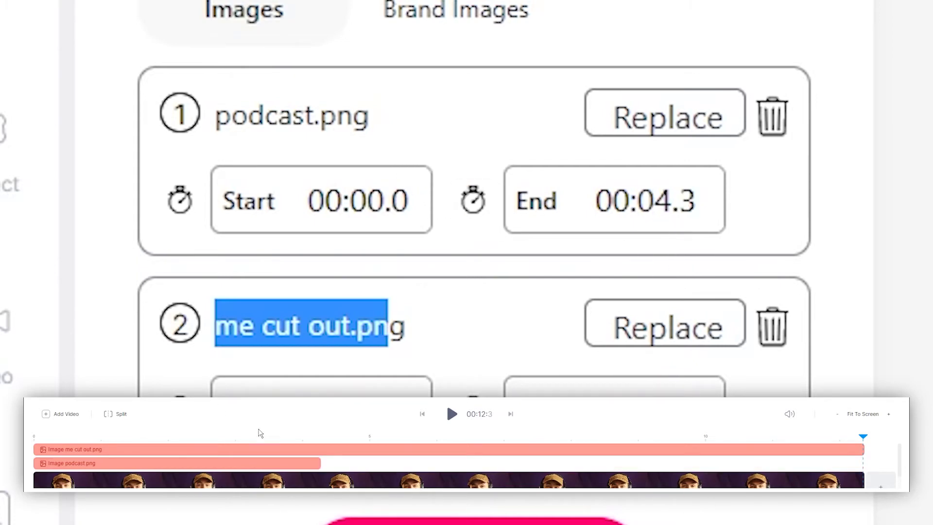
Play back from 00:02.7 to preview the overlays, pausing at 00:04.8
{"action": "left_click_drag", "start_coordinate": [630, 437], "coordinate": [216, 430]}
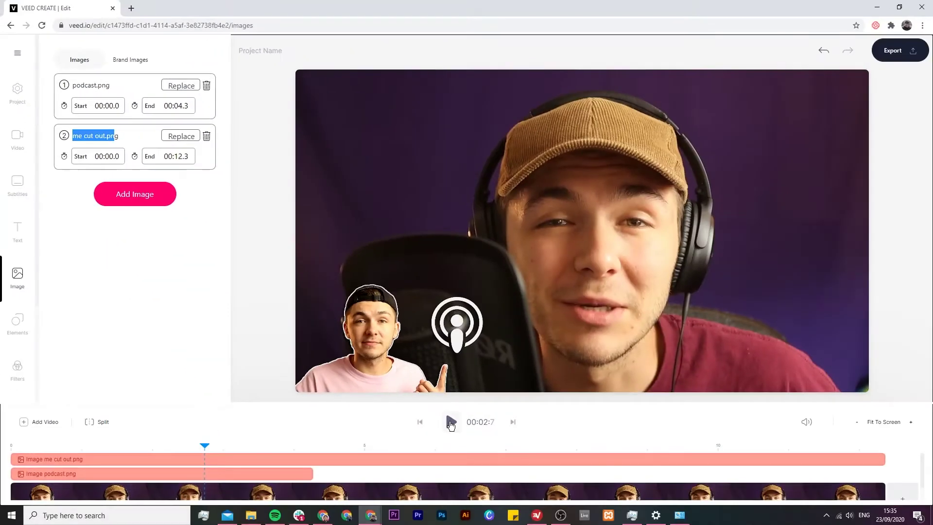
{"action": "left_click", "coordinate": [452, 422]}
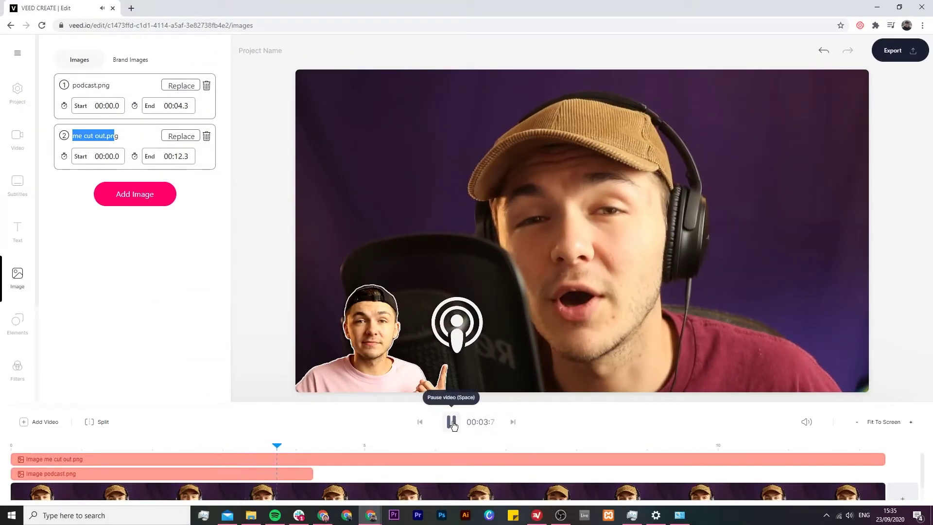
{"action": "left_click", "coordinate": [452, 423]}
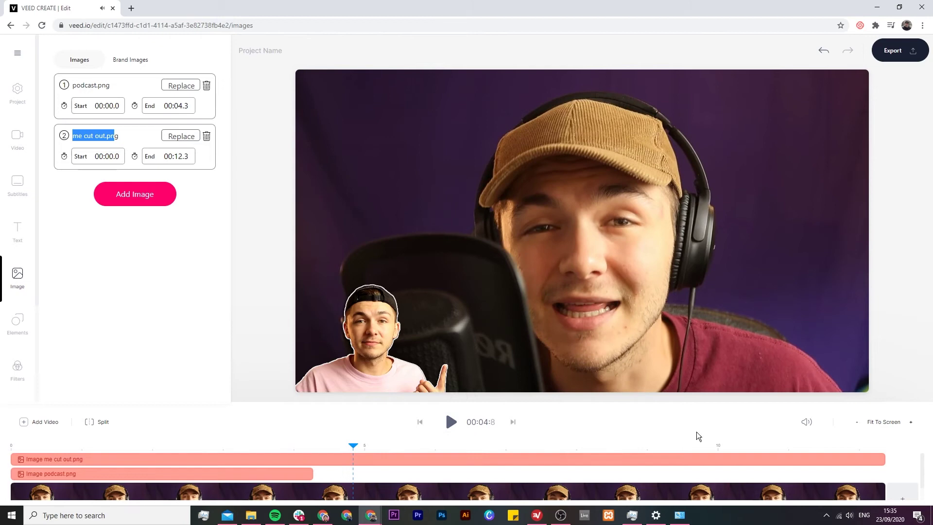
Enlarge the timeline and set podcast.png's End to 8.9 and Start to 5 seconds
{"action": "left_click_drag", "start_coordinate": [552, 401], "coordinate": [544, 347]}
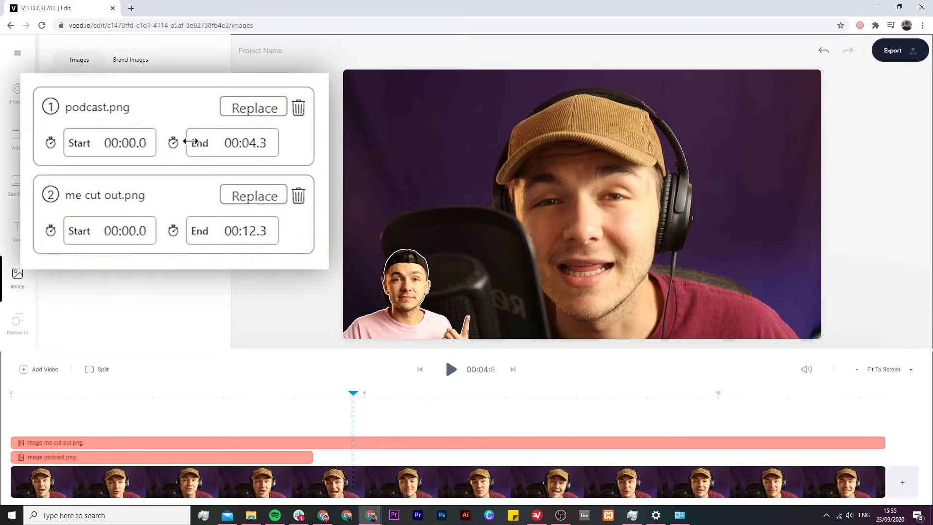
{"action": "left_click_drag", "start_coordinate": [211, 140], "coordinate": [212, 140]}
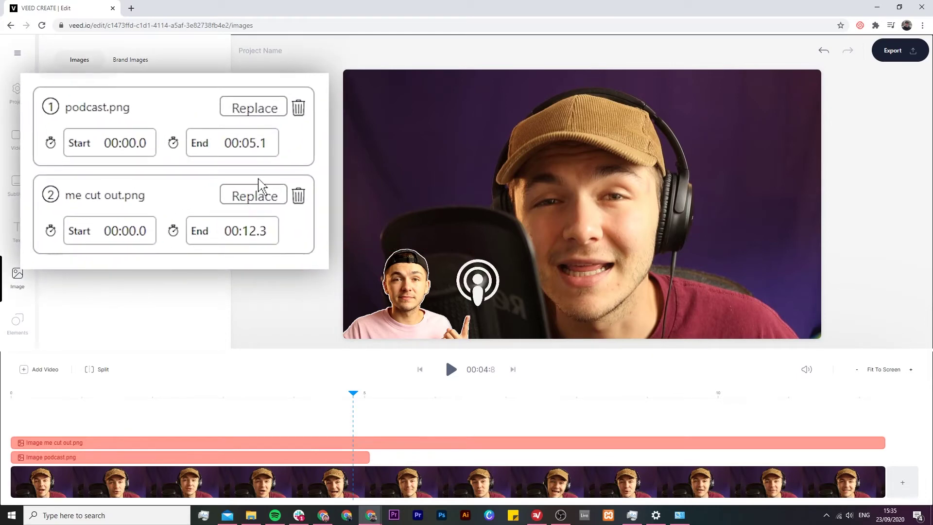
{"action": "left_click", "coordinate": [260, 146]}
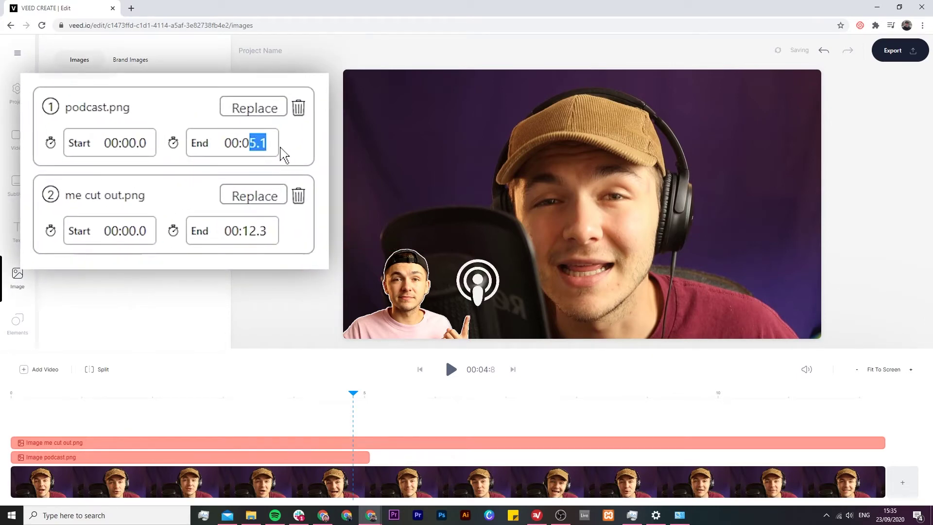
{"action": "type", "text": "8"}
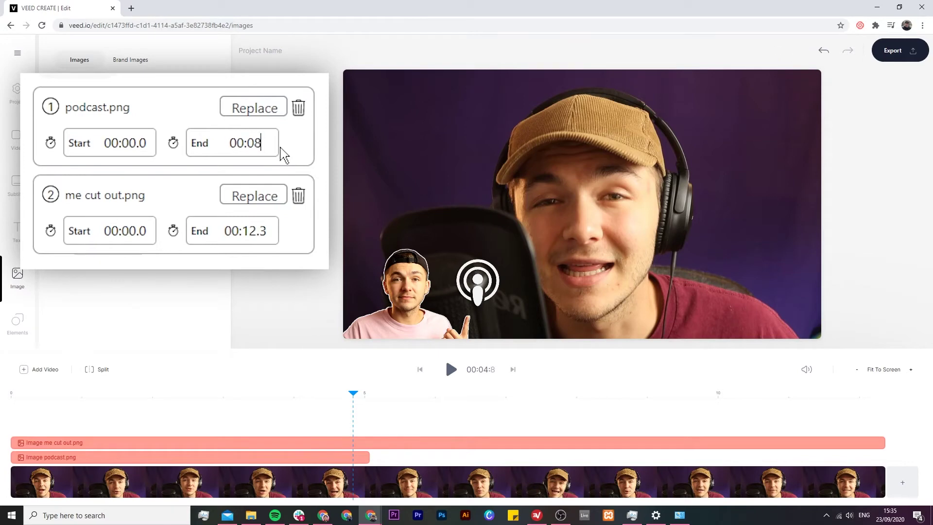
{"action": "type", "text": ".9"}
{"action": "key", "text": "Return"}
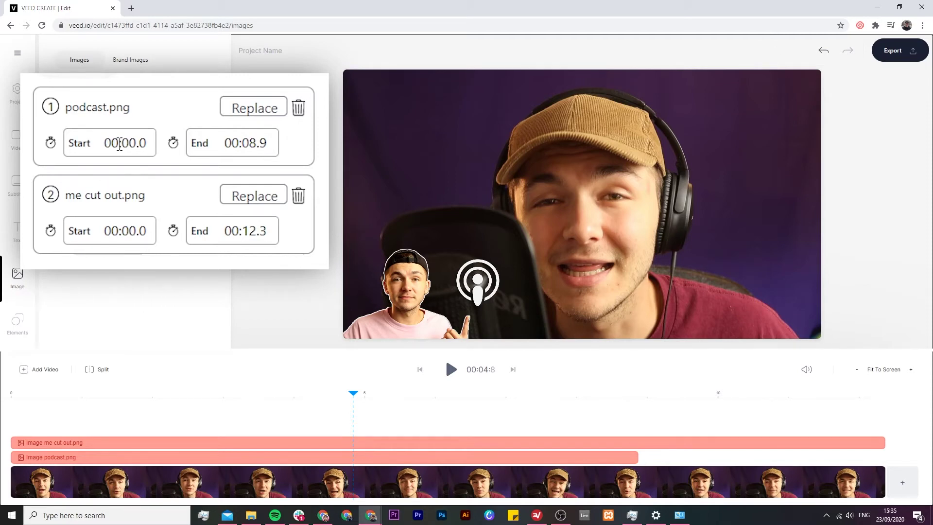
{"action": "left_click", "coordinate": [119, 143]}
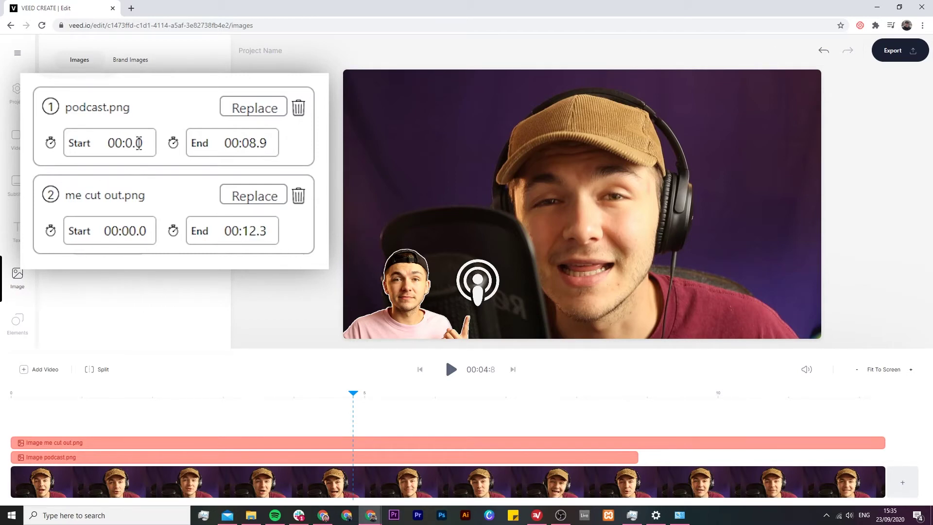
{"action": "type", "text": "5"}
{"action": "key", "text": "Return"}
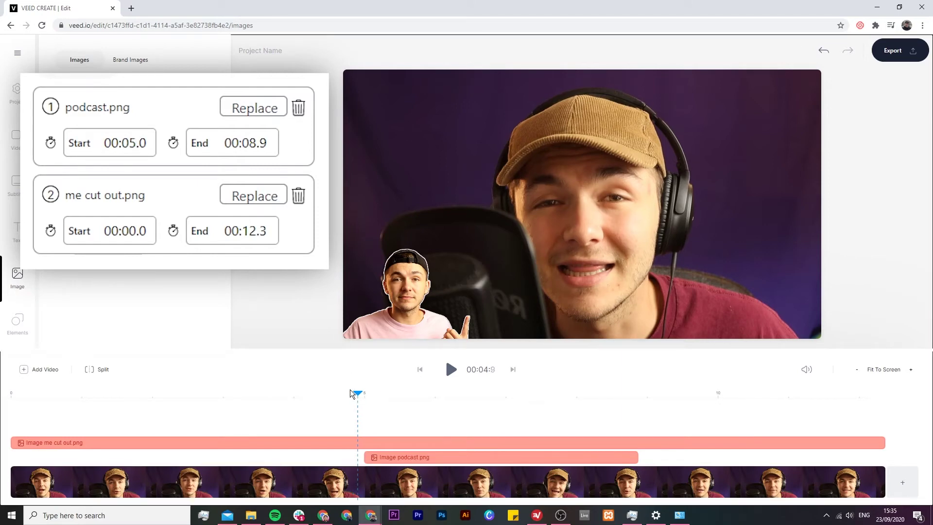
{"action": "left_click_drag", "start_coordinate": [354, 394], "coordinate": [293, 395]}
{"action": "left_click", "coordinate": [452, 370]}
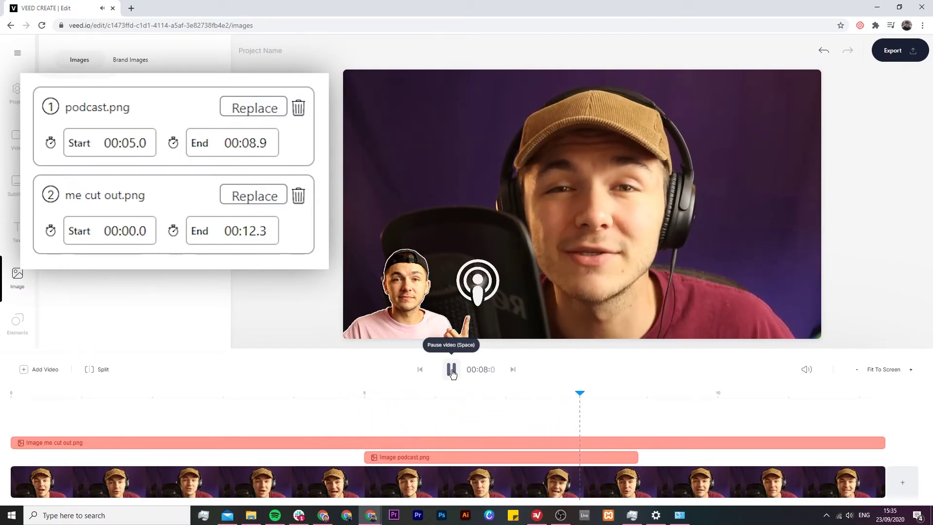
{"action": "left_click", "coordinate": [451, 370]}
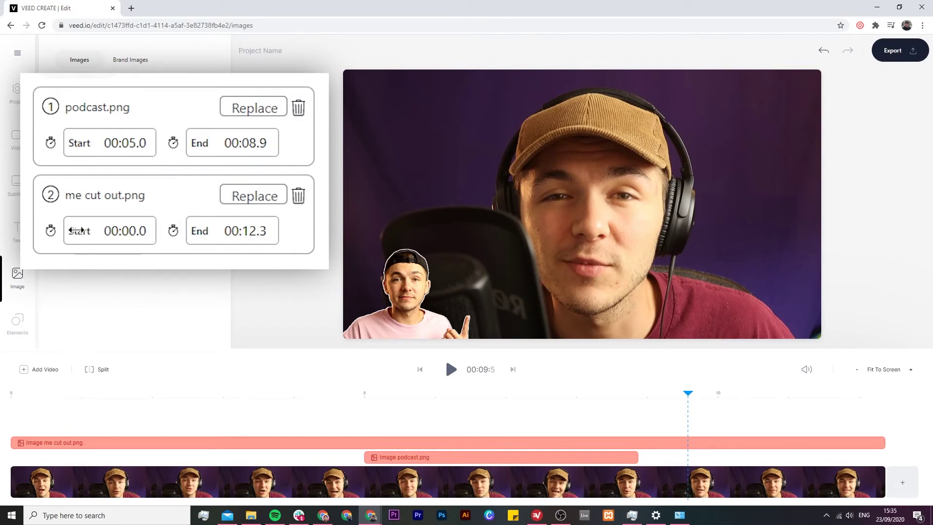
Drag the me cut out.png clip edges in to 00:04.9 and 00:08.9
{"action": "left_click", "coordinate": [54, 444]}
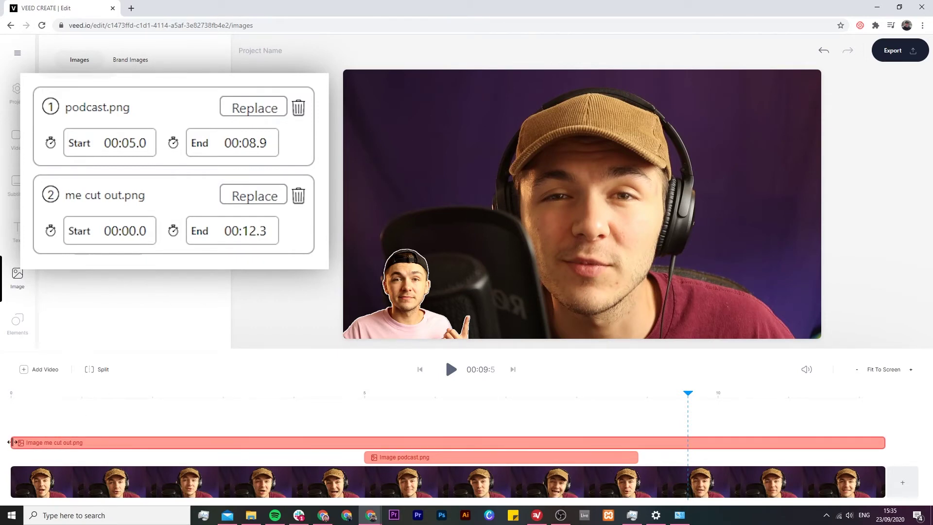
{"action": "left_click_drag", "start_coordinate": [13, 442], "coordinate": [268, 441]}
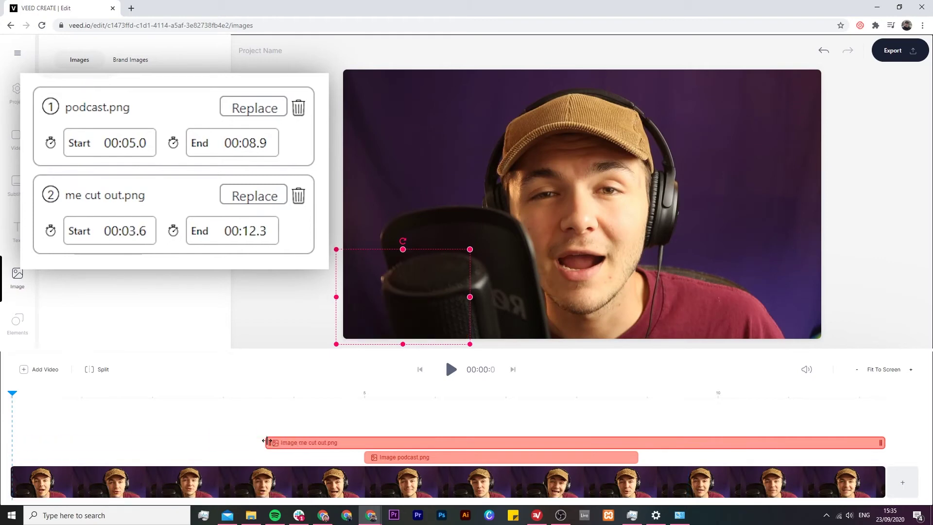
{"action": "left_click_drag", "start_coordinate": [883, 442], "coordinate": [613, 445]}
Play from 00:04.5 to preview both overlays together, pausing at 00:09.4
{"action": "left_click_drag", "start_coordinate": [490, 397], "coordinate": [333, 392]}
{"action": "left_click", "coordinate": [400, 353]}
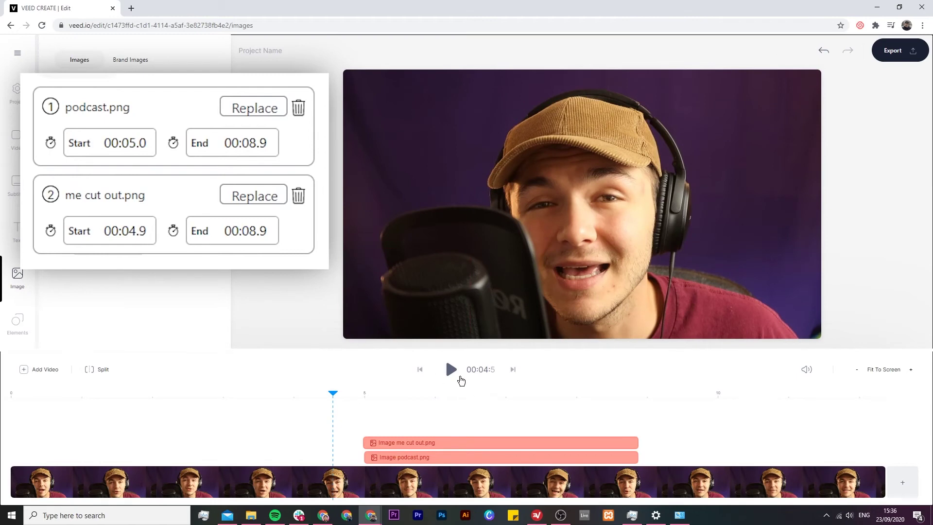
{"action": "left_click", "coordinate": [450, 370]}
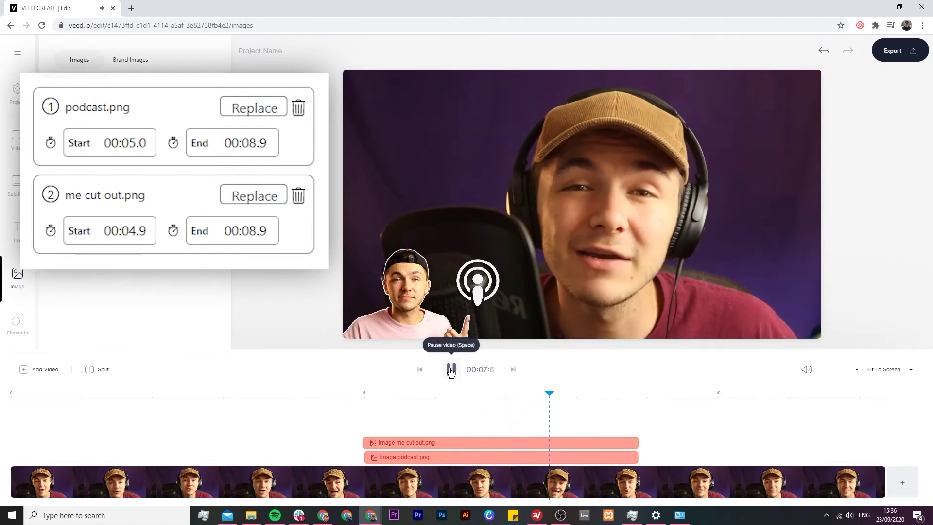
{"action": "left_click", "coordinate": [451, 370]}
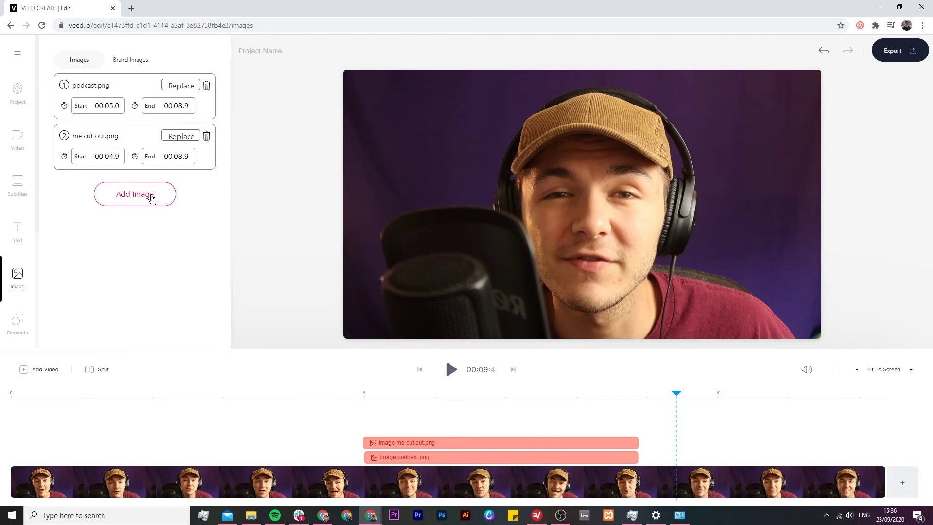
Shift the cutout to 00:05.5–00:09.5 and the logo to 00:05.7–00:08.0, placing the logo on the cutout
{"action": "left_click_drag", "start_coordinate": [427, 442], "coordinate": [505, 442]}
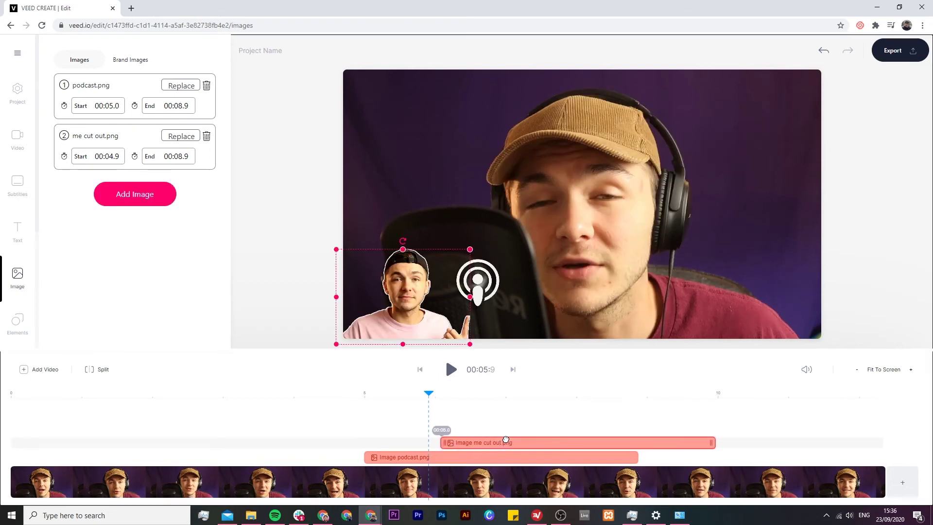
{"action": "left_click", "coordinate": [384, 452]}
{"action": "left_click_drag", "start_coordinate": [384, 452], "coordinate": [589, 446]}
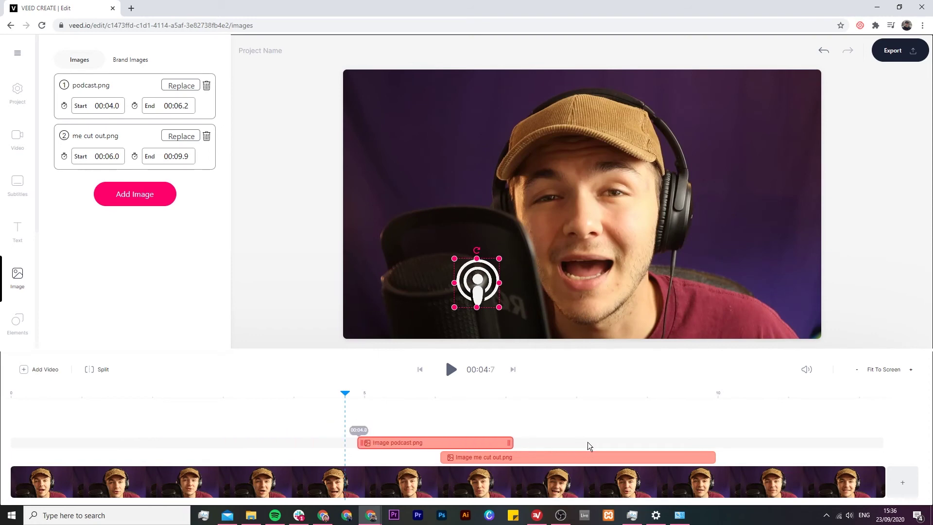
{"action": "left_click", "coordinate": [463, 394]}
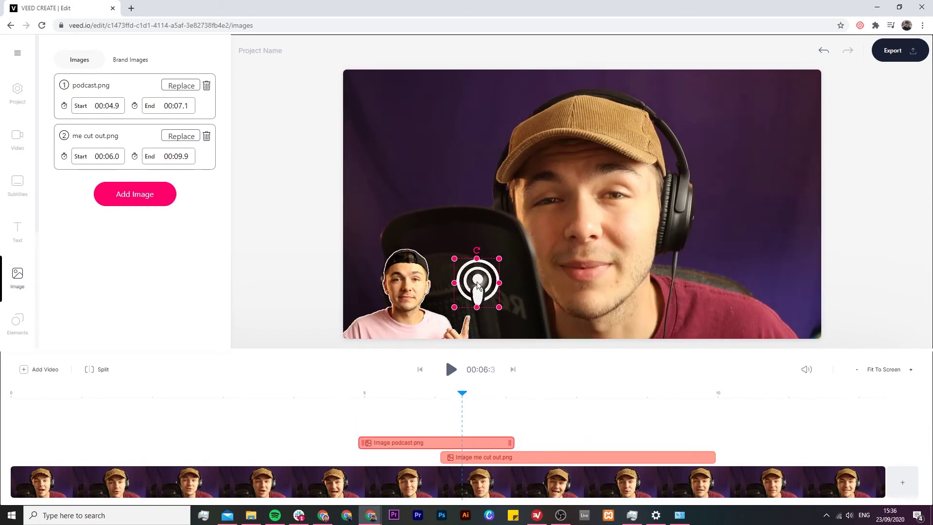
{"action": "left_click_drag", "start_coordinate": [478, 286], "coordinate": [407, 309]}
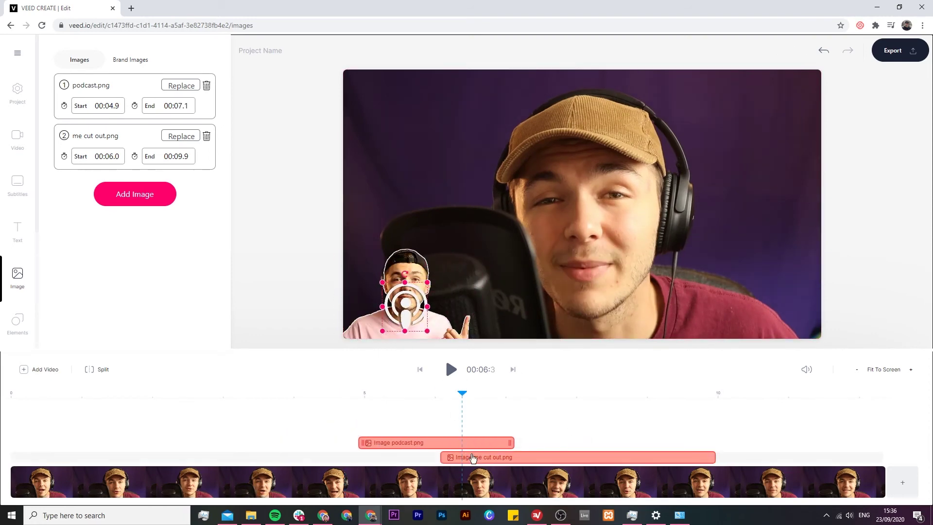
{"action": "left_click_drag", "start_coordinate": [472, 458], "coordinate": [448, 459]}
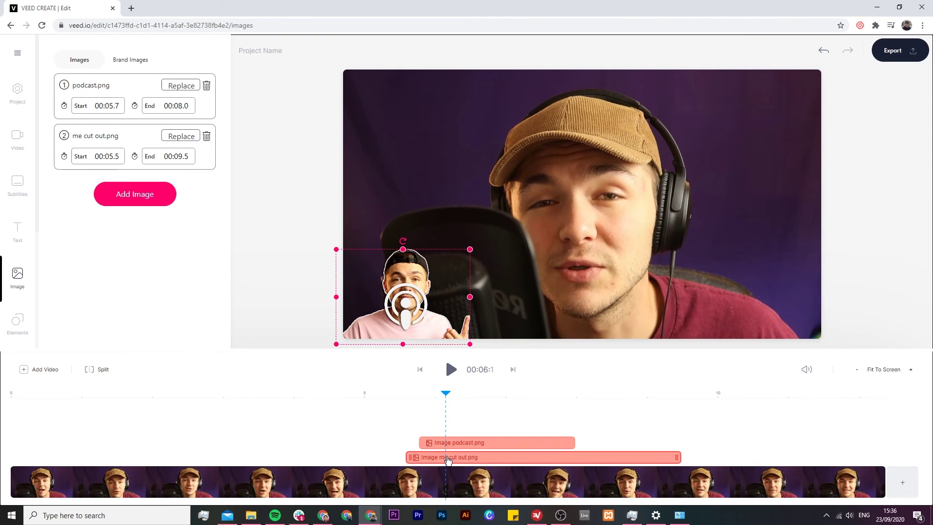
Drag the presenter cutout image toward the bottom-left corner of the video frame
{"action": "left_click_drag", "start_coordinate": [406, 270], "coordinate": [430, 144]}
{"action": "left_click_drag", "start_coordinate": [418, 195], "coordinate": [363, 284]}
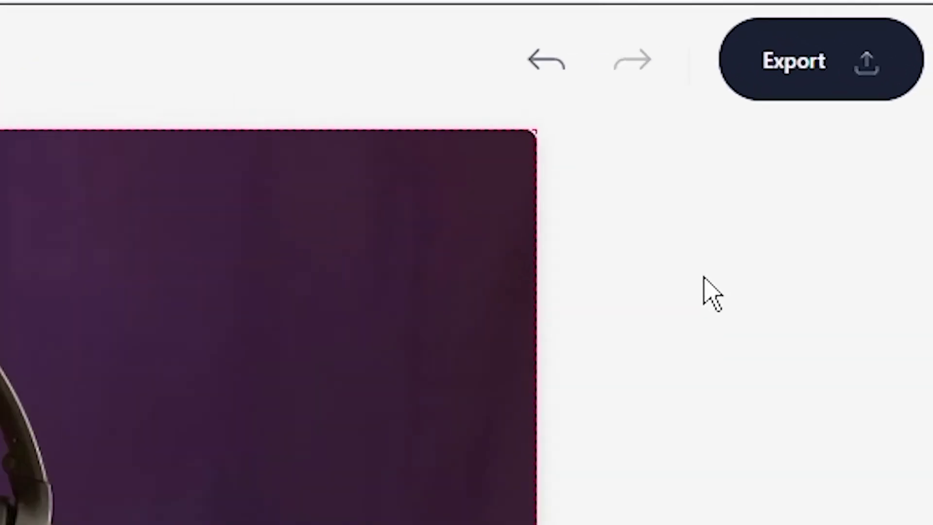